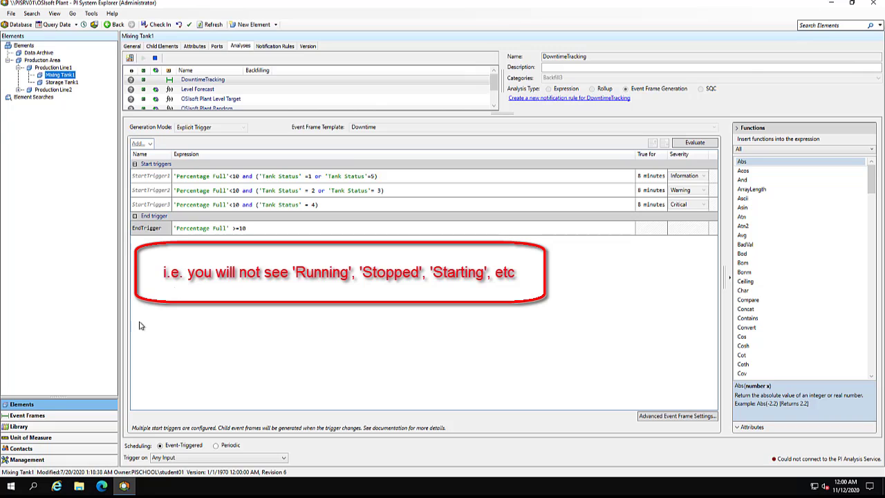
- Show the Management list of all 24 analyses with their Status column
left_click(32, 460)
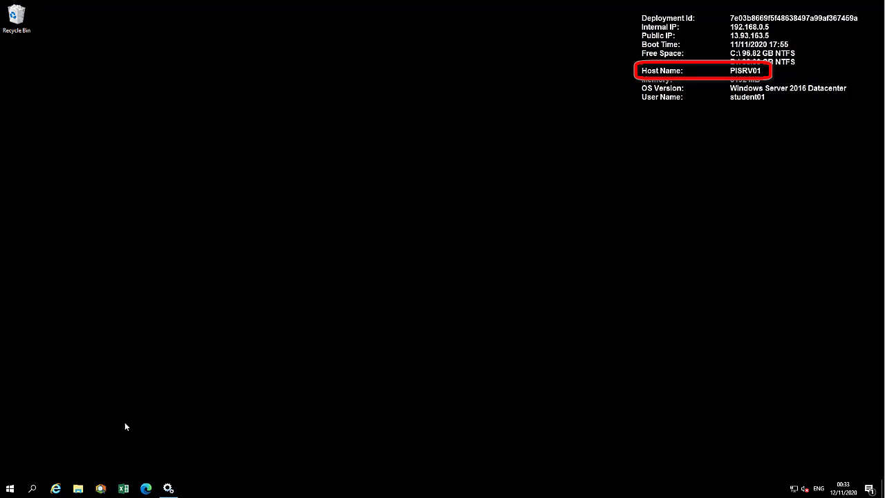
- Start the stopped PI Analysis Service from the Windows Services list
left_click(168, 488)
left_click(239, 150)
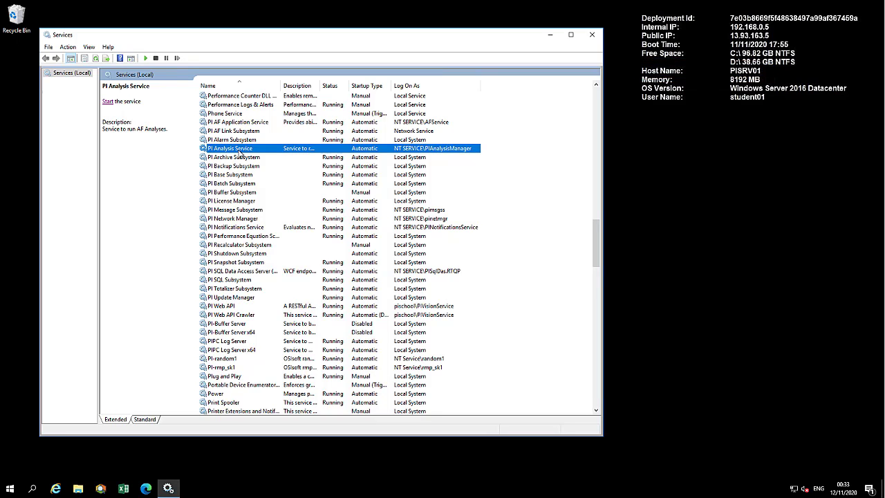
left_click(108, 102)
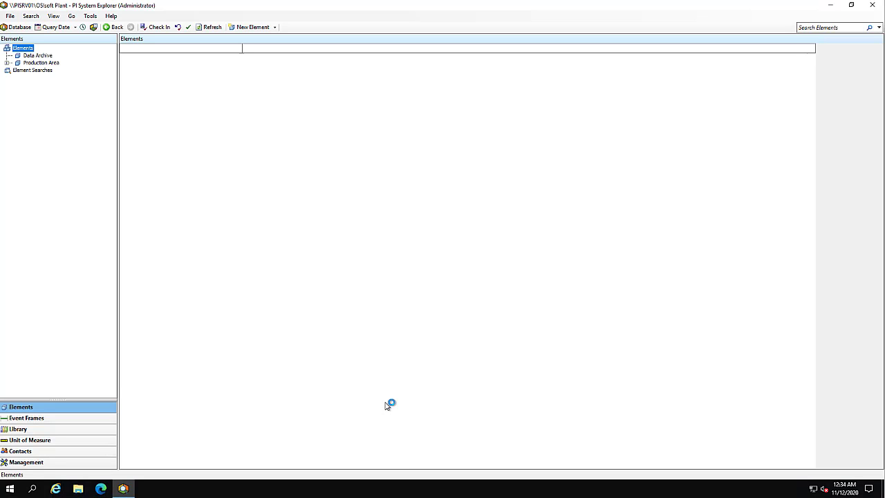
- Show the analyses defined on the Production Area element
left_click(50, 64)
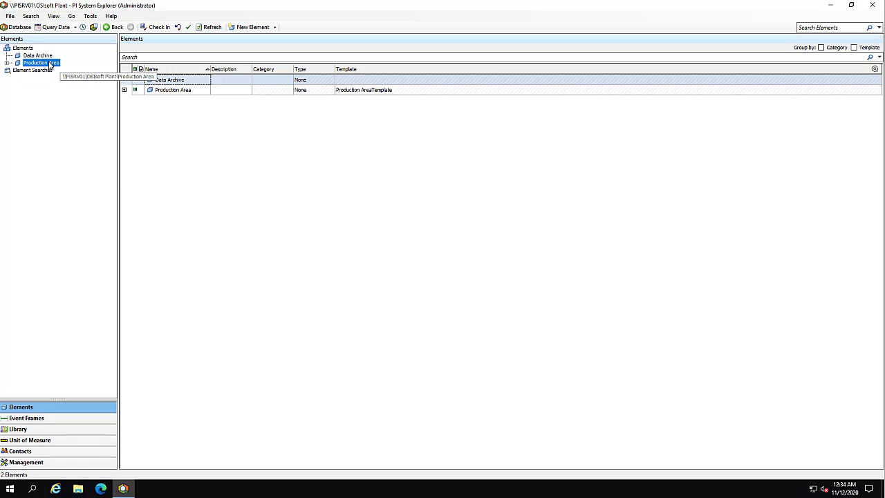
left_click(240, 49)
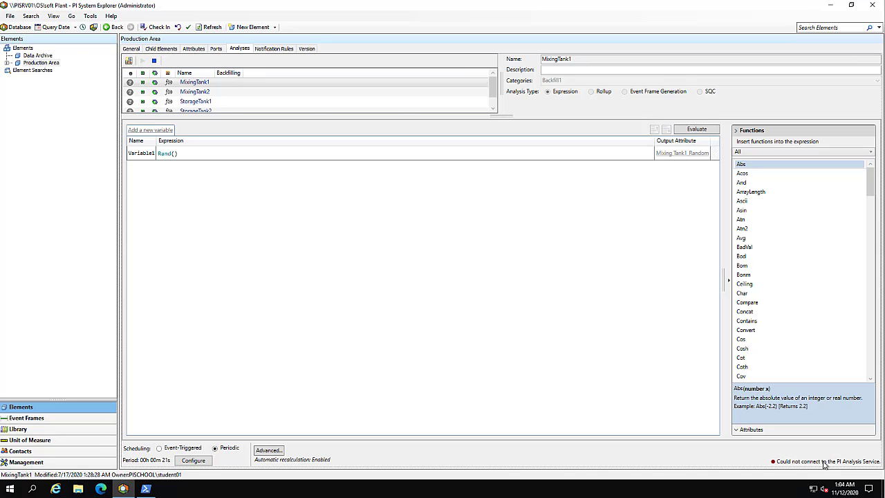
- Run a Net.Sockets.TcpClient test connecting to pisrv01.pischool.int on port 5463
left_click(145, 488)
type("(New-Object Net.Sockets.Tcpclient).connect(\"pisrv01.pischool.int\",5463)")
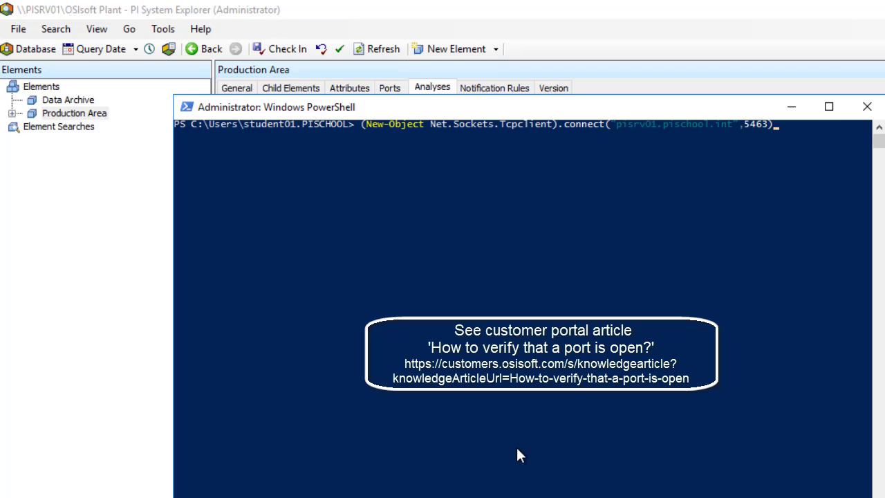
key("Return")
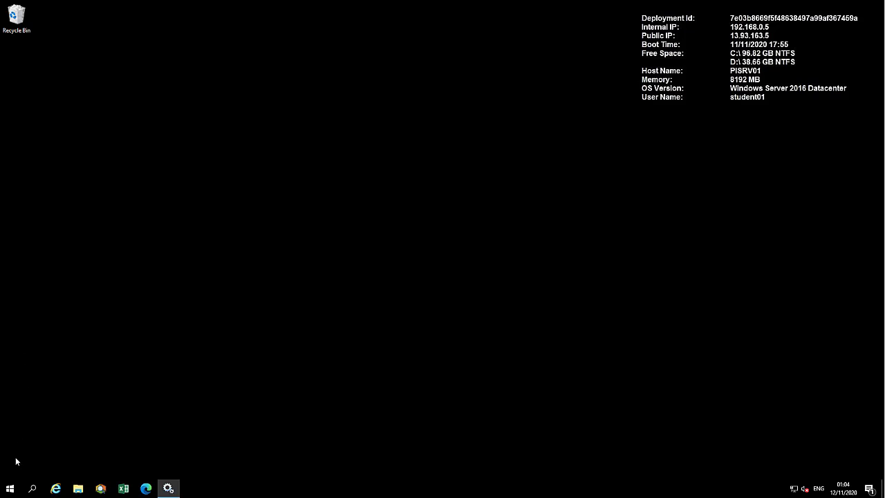
- Disable the inbound firewall rule 'PI Analysis Service - 5463'
left_click(11, 491)
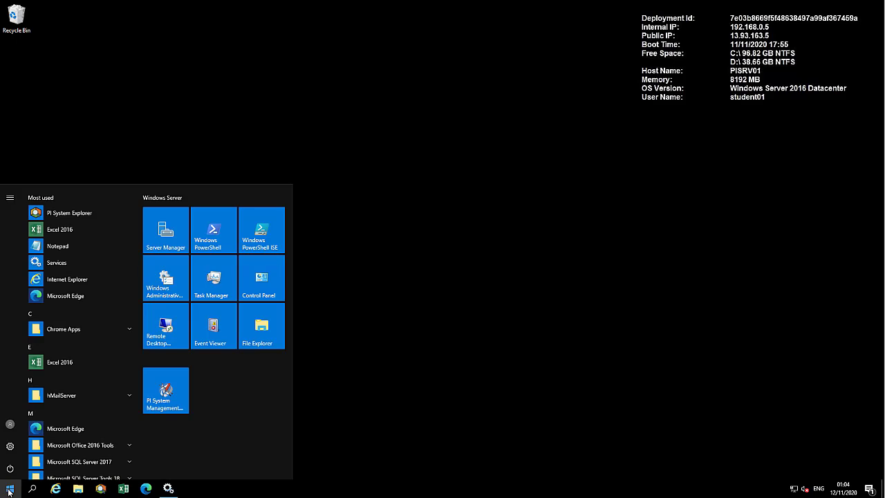
type("fire")
key("Return")
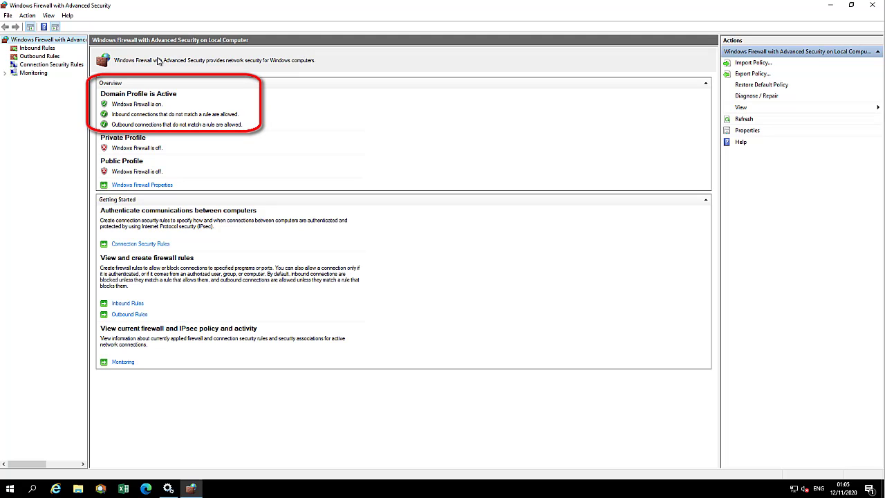
left_click(36, 48)
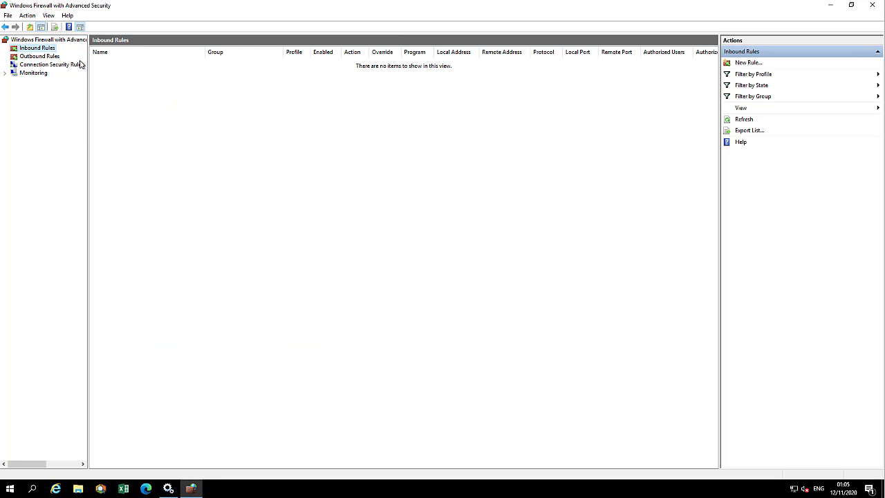
left_click(128, 71)
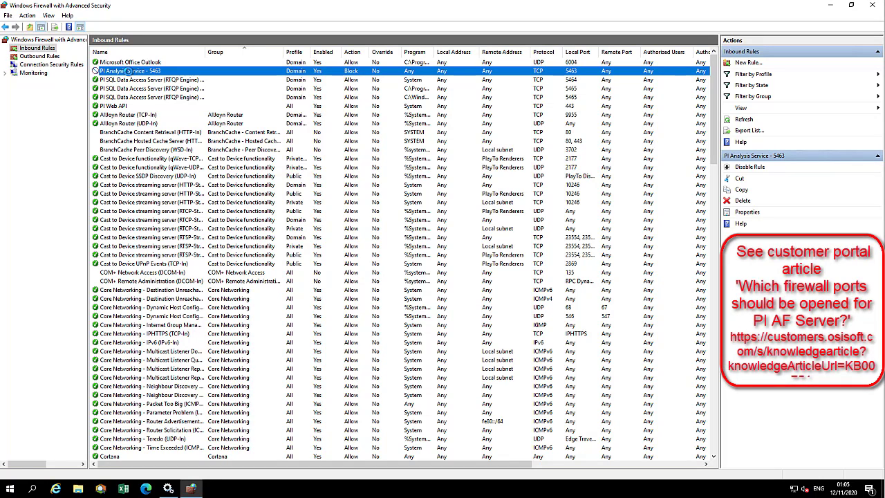
left_click(749, 166)
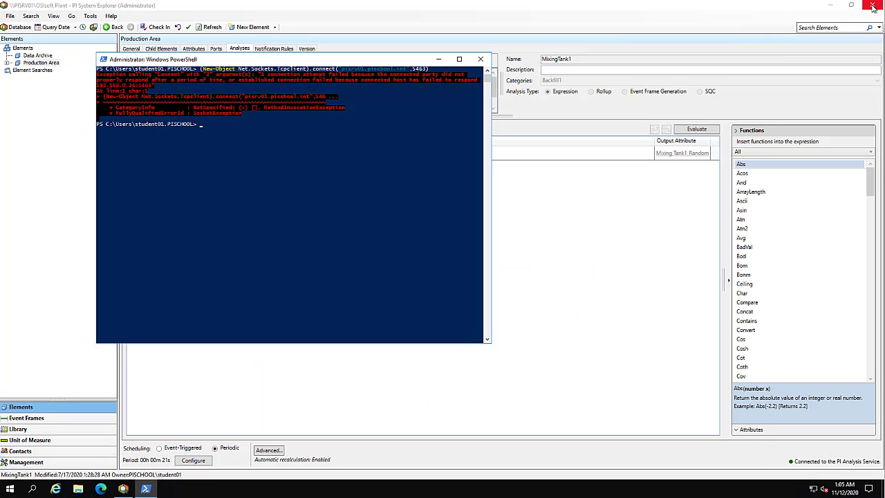
- Restart PI System Explorer and reopen Production Area's Analyses tab
left_click(872, 5)
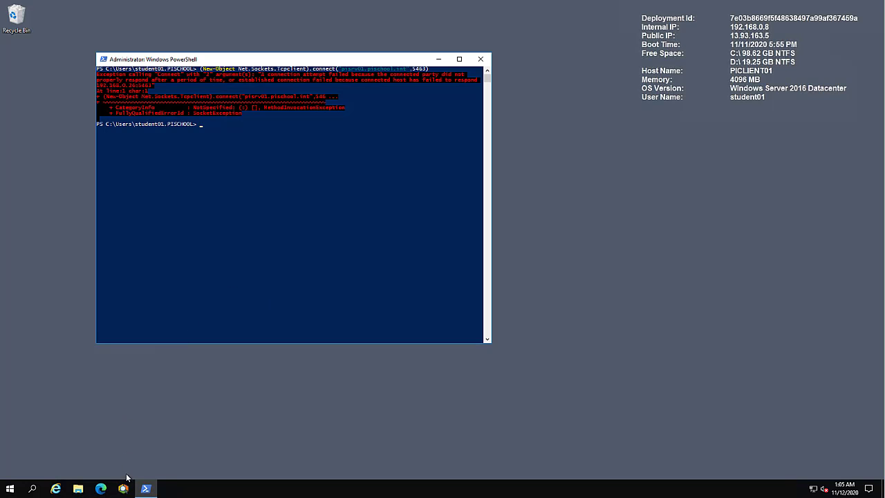
left_click(123, 488)
left_click(41, 62)
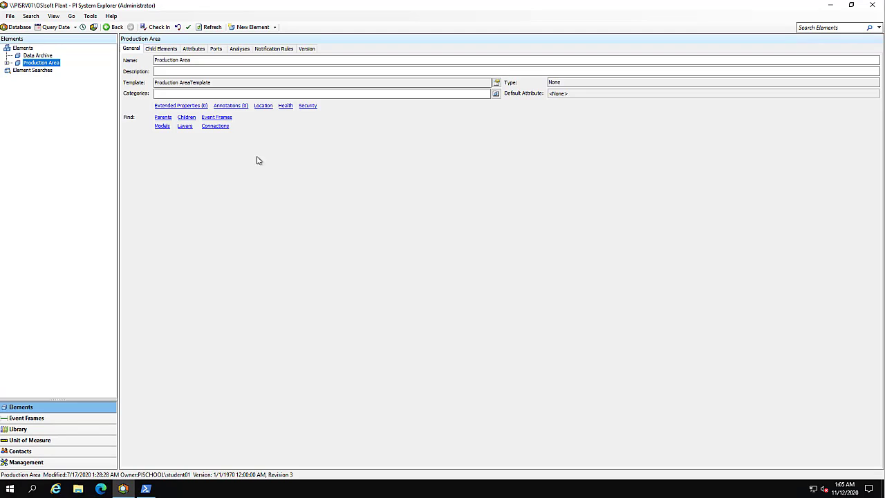
left_click(239, 48)
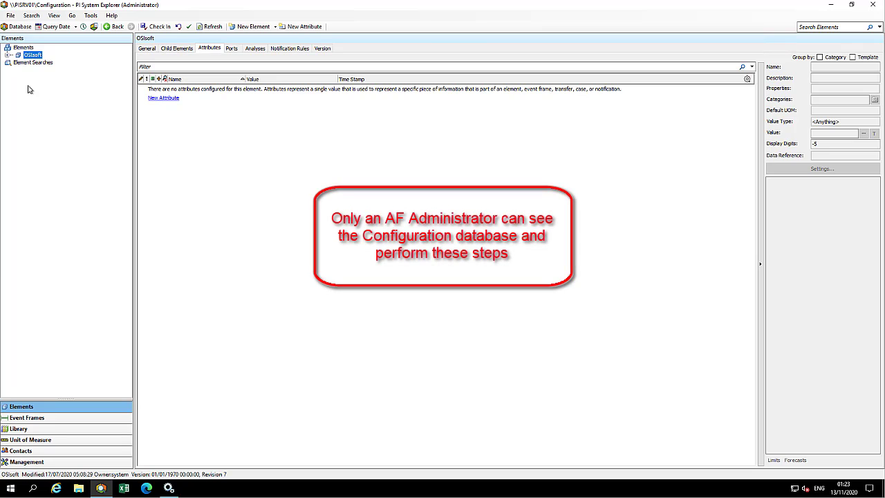
- Expand OSIsoft > PIANO > AnalysisService and show the ServiceConfiguration attribute value
left_click(9, 55)
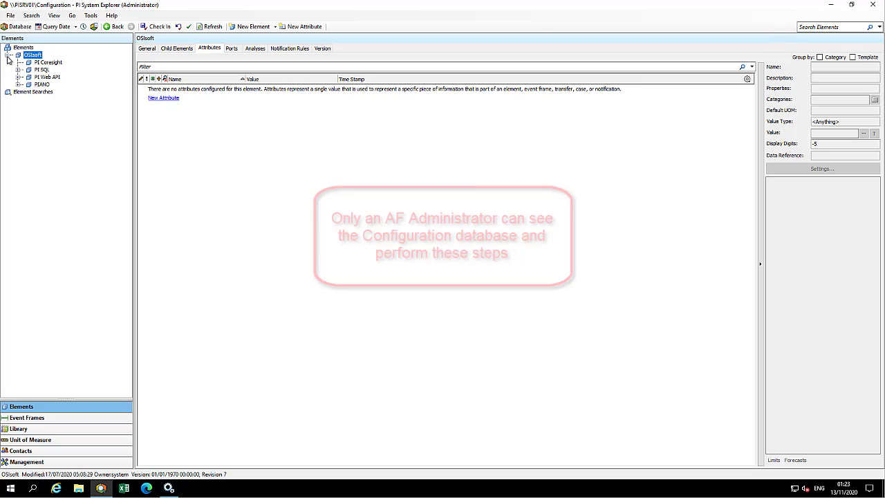
left_click(19, 84)
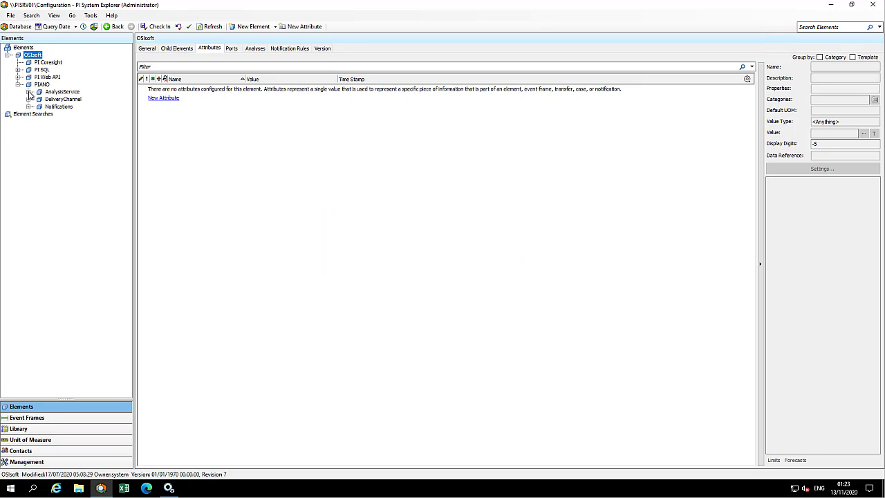
left_click(28, 92)
left_click(66, 107)
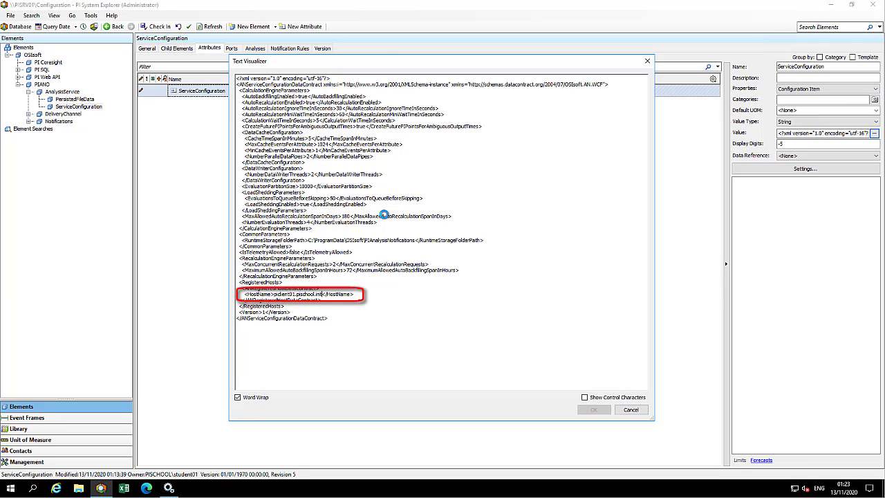
- Delete the registered host name from the ServiceConfiguration XML and check in the change
key("BackSpace")
key("BackSpace")
key("BackSpace")
type(".")
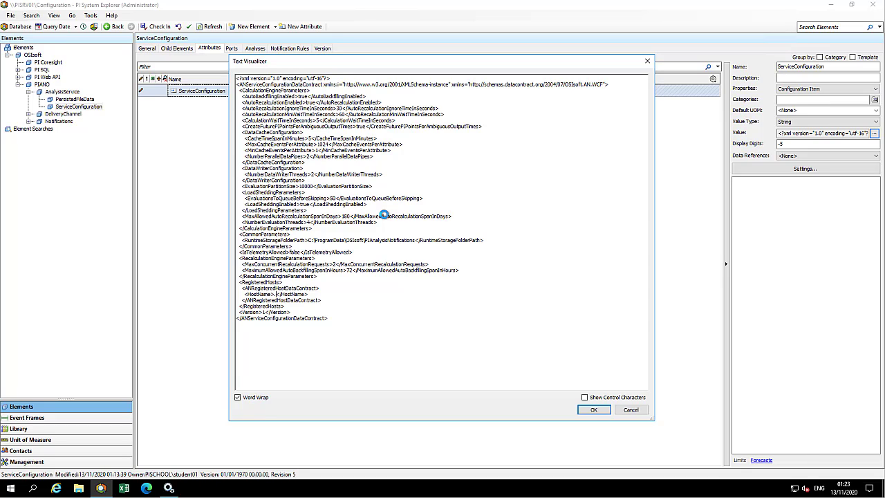
key("Return")
key("ctrl+s")
key("Return")
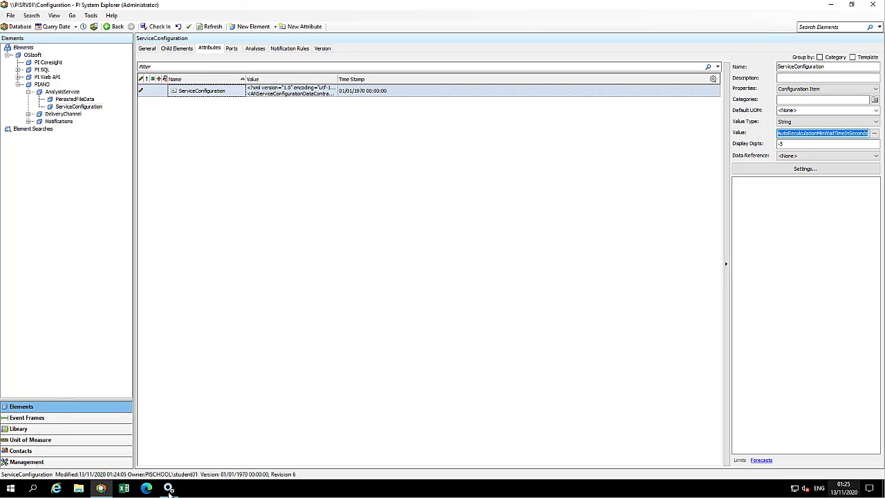
- Start PI Analysis Service again in the Windows Services list
left_click(168, 488)
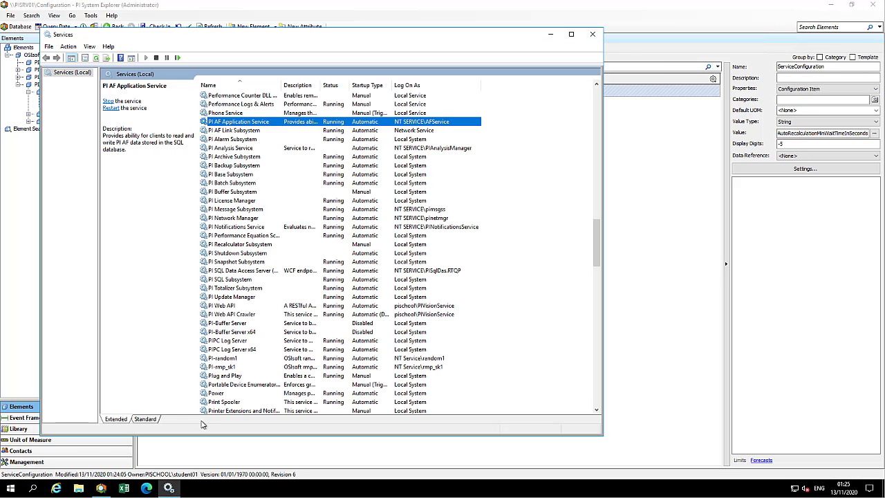
left_click(236, 148)
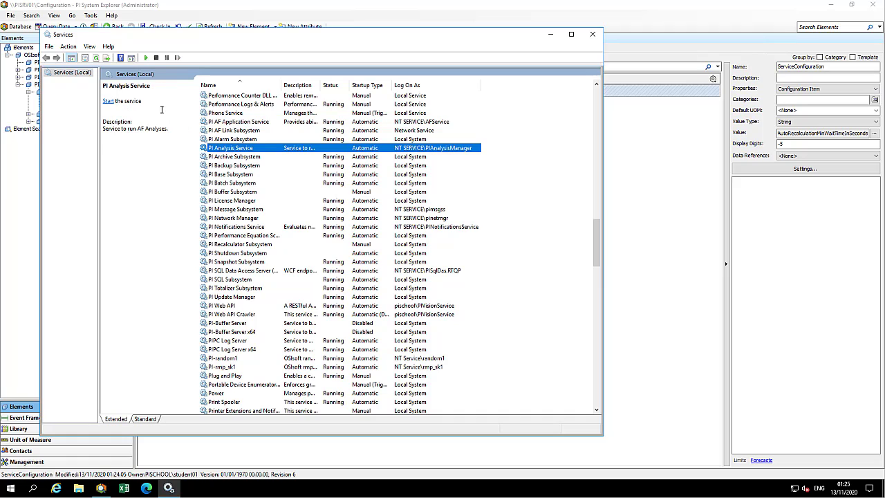
left_click(108, 101)
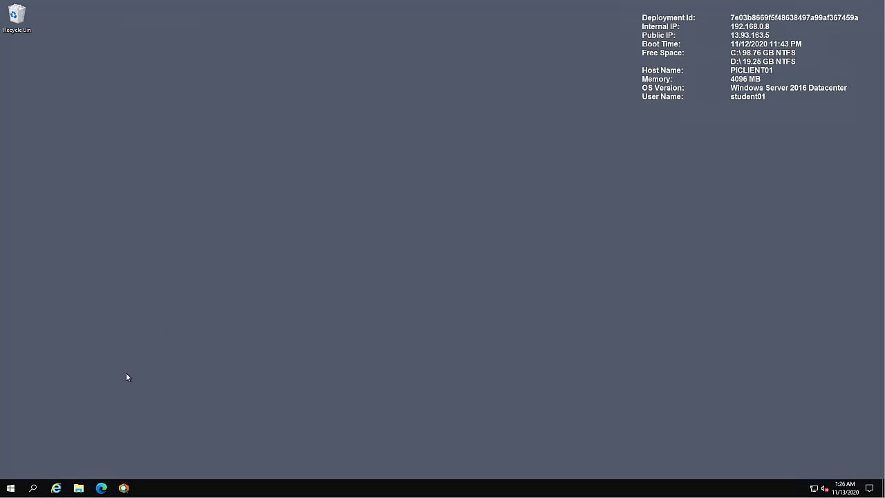
- Relaunch PI System Explorer and view Production Area's analyses
left_click(124, 490)
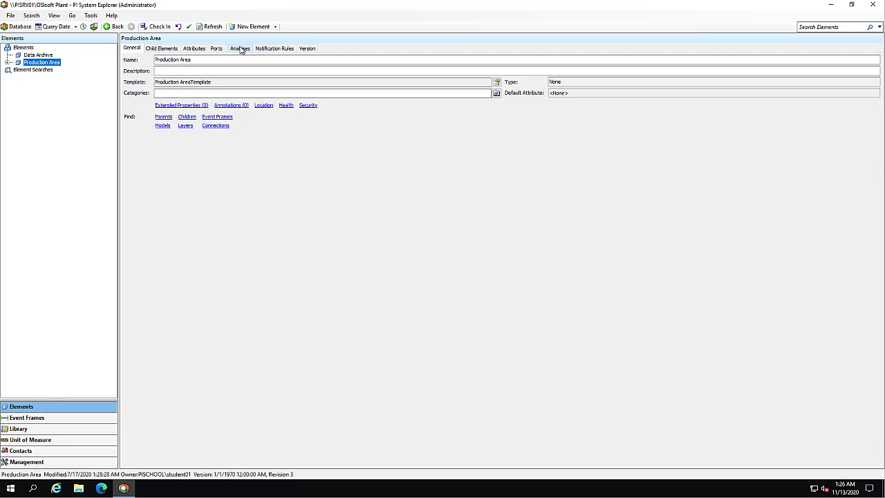
left_click(239, 48)
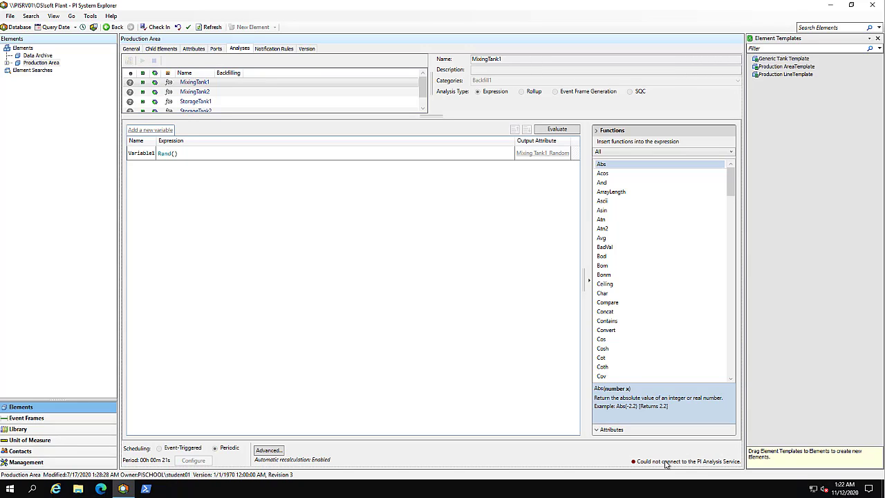
- Check the User column for PISRV01 in the Servers connection list, then close it
left_click(11, 15)
left_click(31, 58)
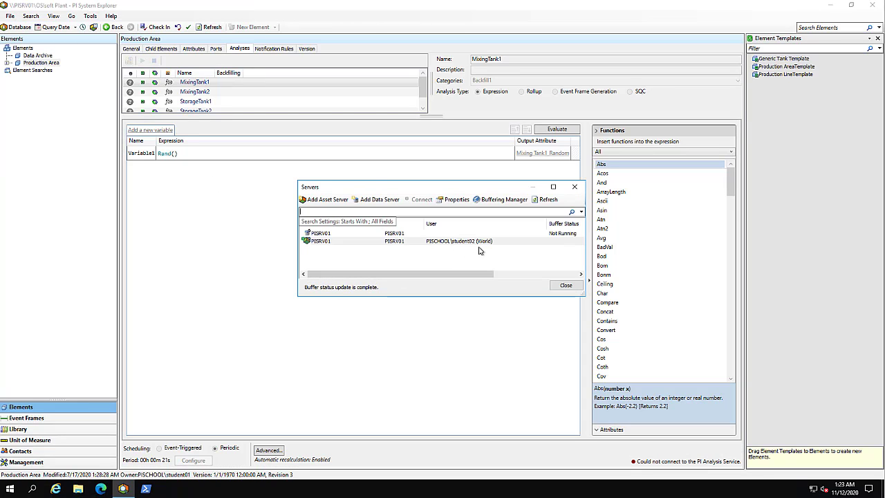
left_click(566, 285)
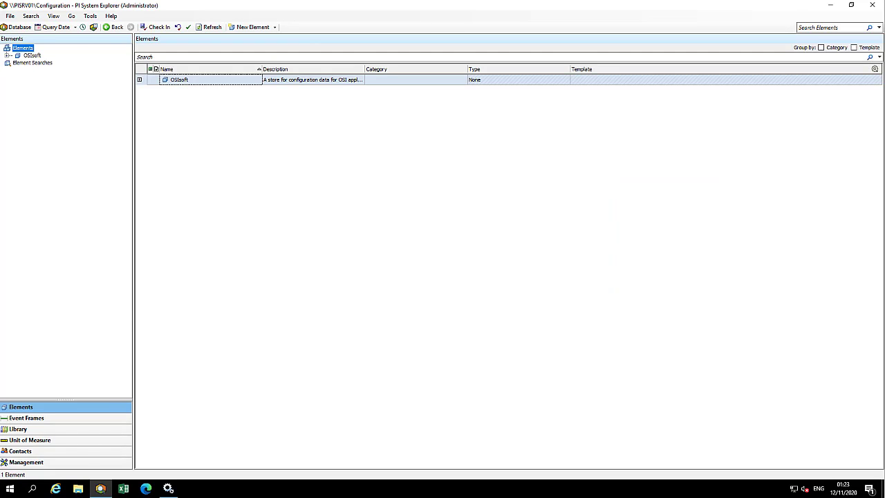
- Expand OSIsoft > PIANO and open Security settings for the ServiceConfiguration element
left_click(8, 55)
left_click(18, 85)
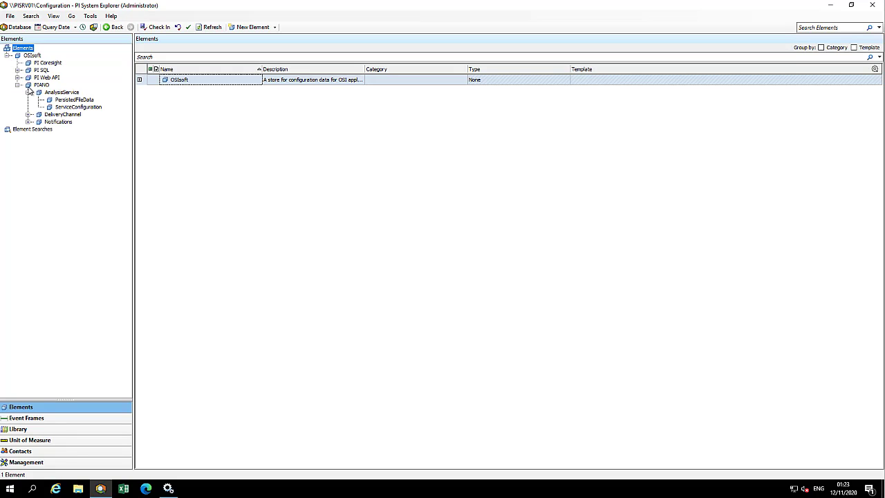
left_click(68, 108)
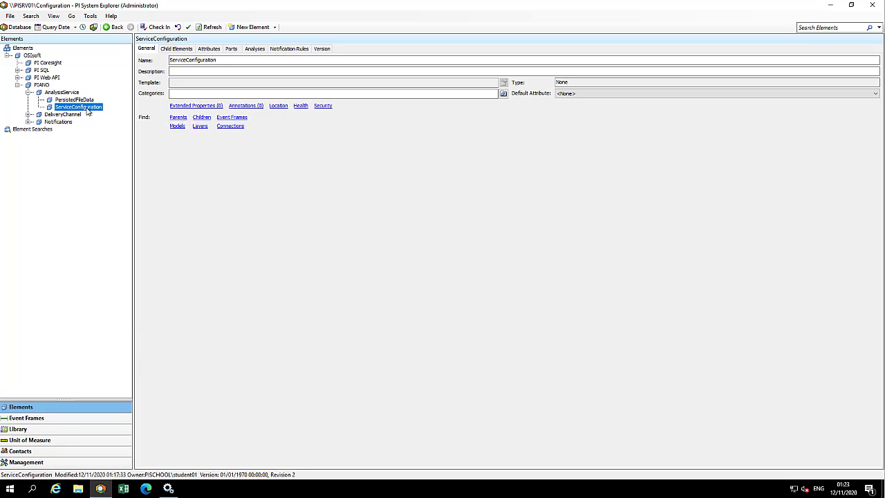
right_click(86, 108)
left_click(116, 338)
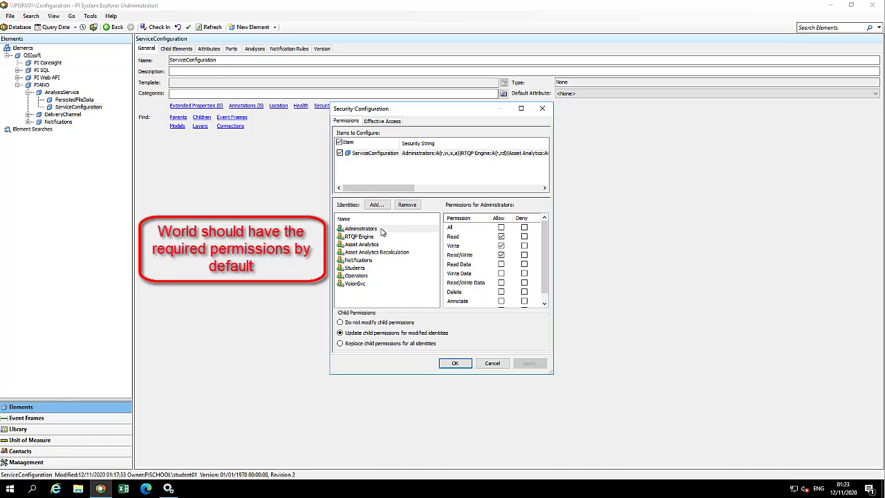
- Add the World identity to ServiceConfiguration with read-only permission
left_click(378, 206)
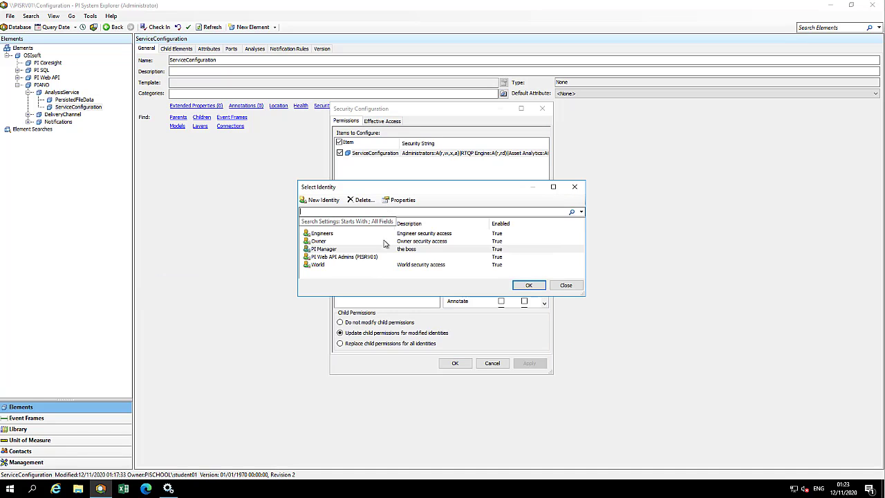
left_click(320, 266)
left_click(527, 285)
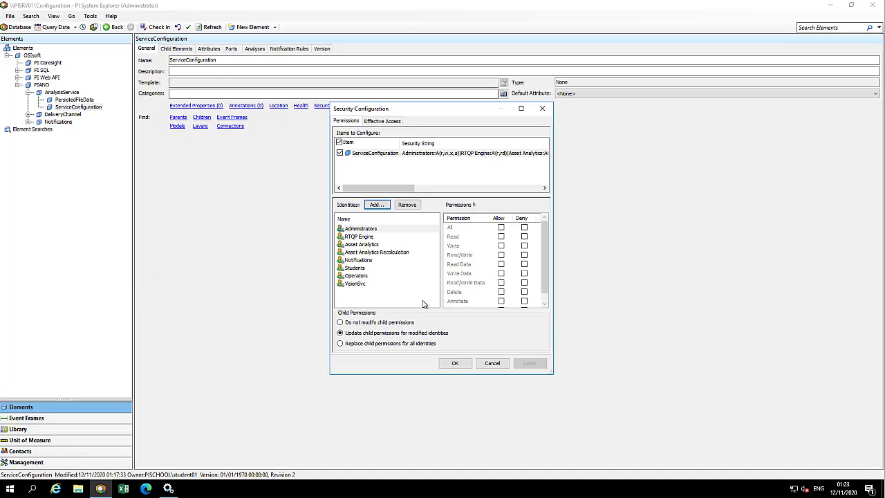
left_click(502, 228)
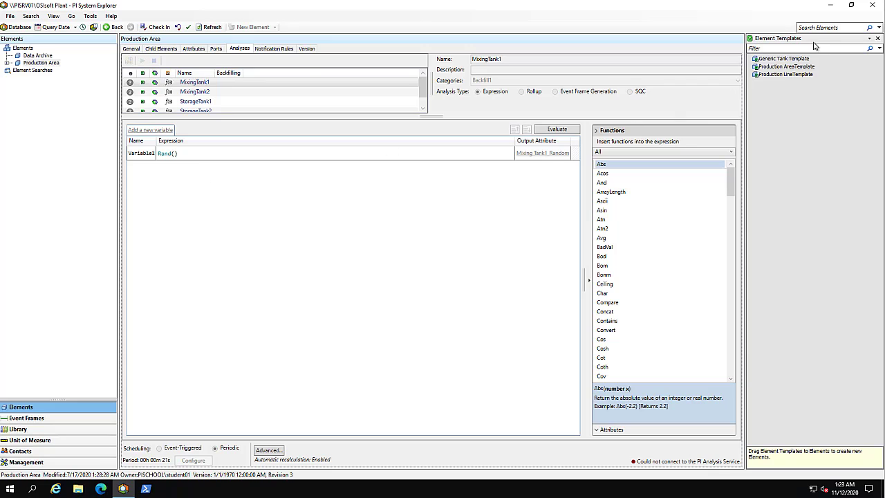
- Close PI System Explorer and relaunch it from the taskbar
left_click(872, 5)
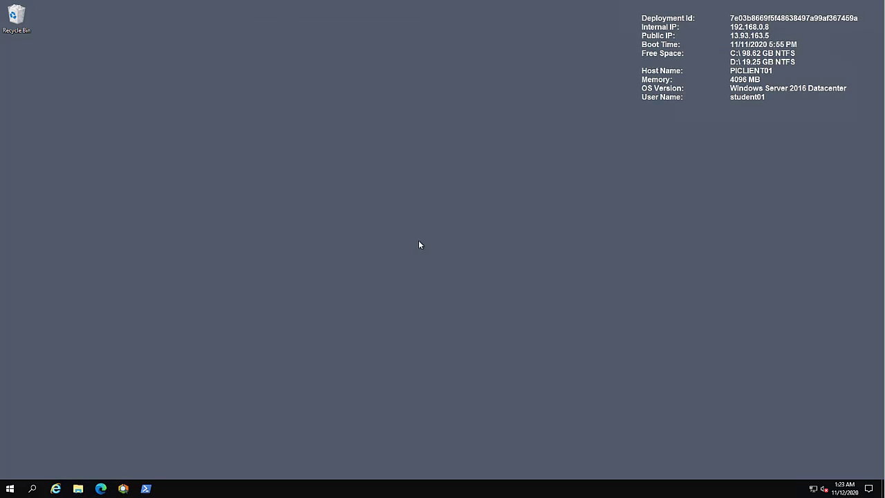
left_click(123, 488)
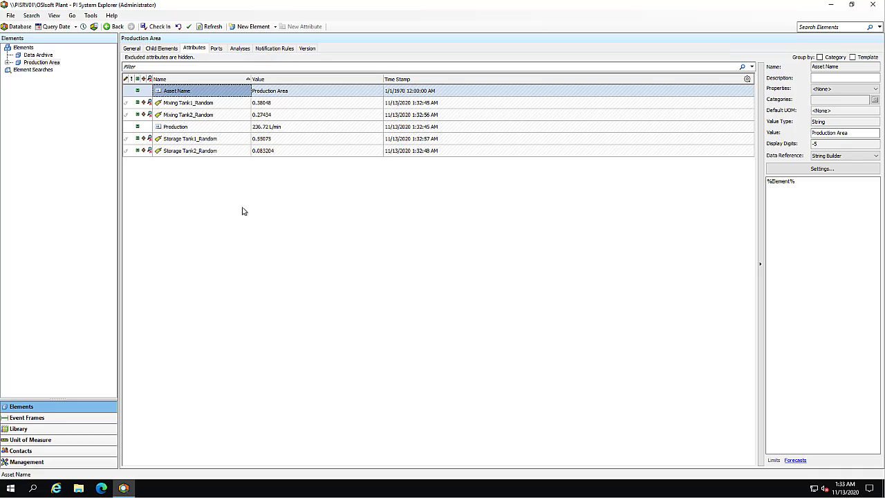
- Open Production Area's Analyses and submit login credentials to connect to the PI Analysis Service
left_click(242, 48)
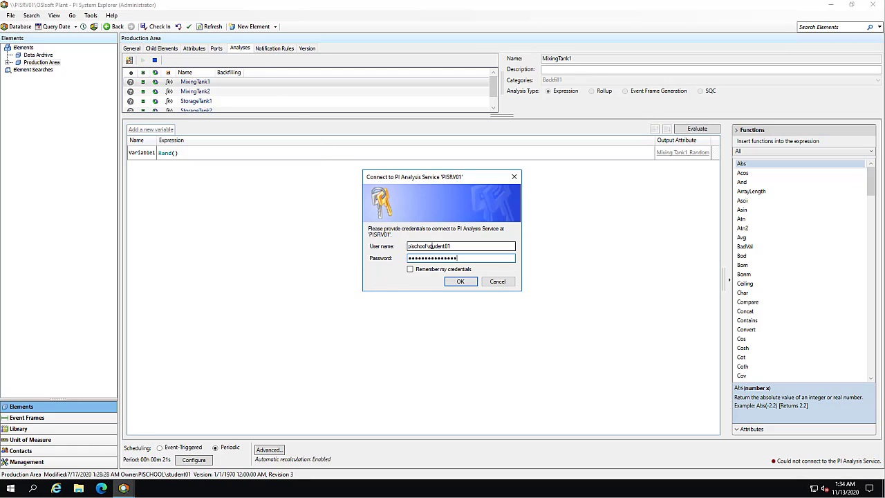
key("Return")
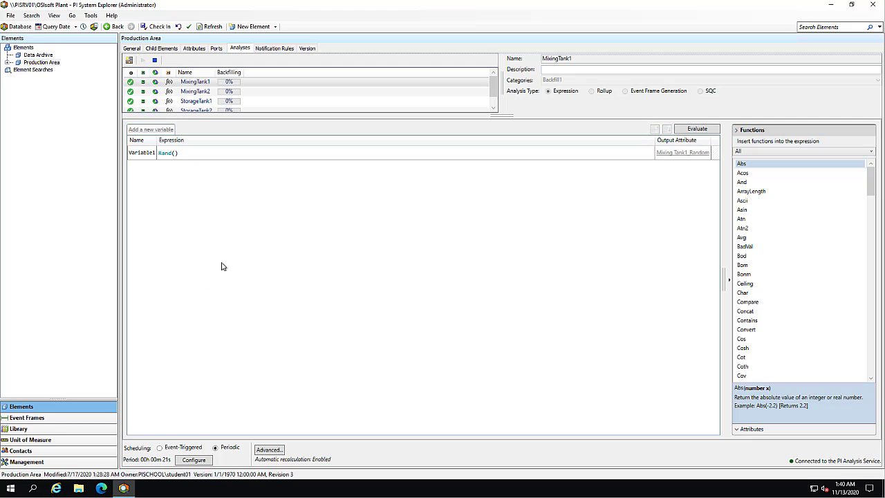
left_click(11, 487)
- In User Accounts > Credential Manager, remove the pisrv01.pischool.int Windows credential and close the window
left_click(164, 352)
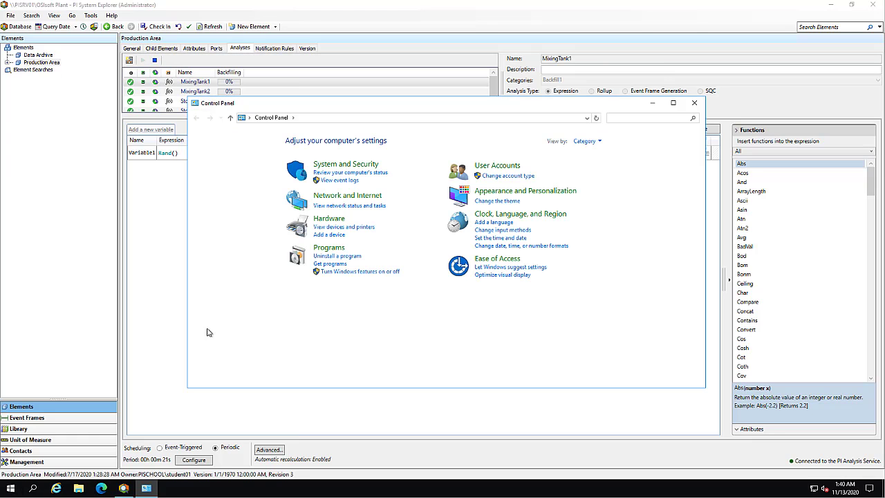
left_click(489, 167)
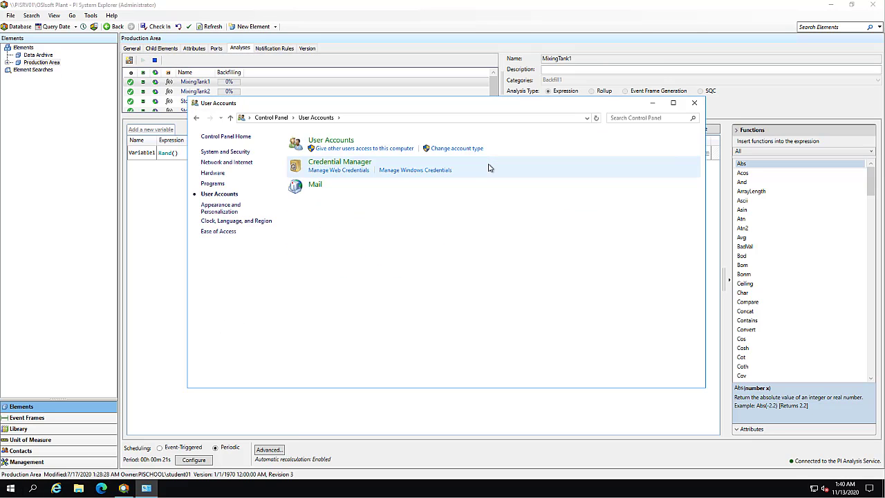
left_click(335, 163)
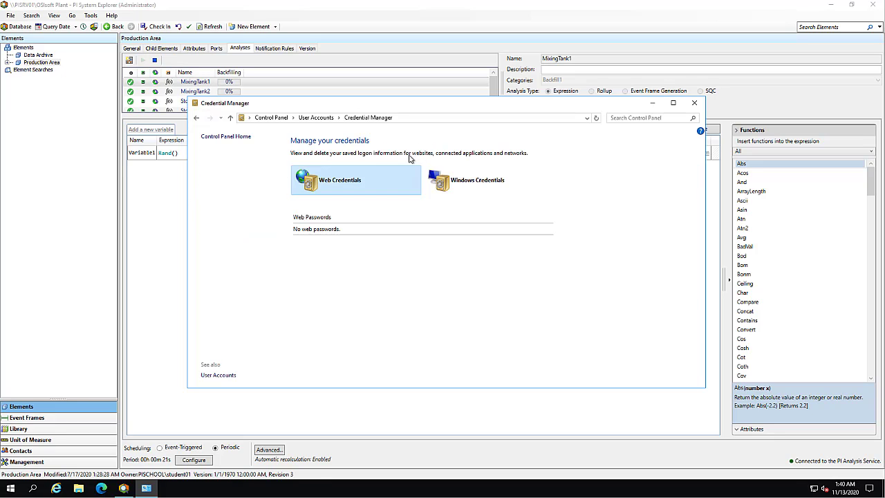
left_click(492, 185)
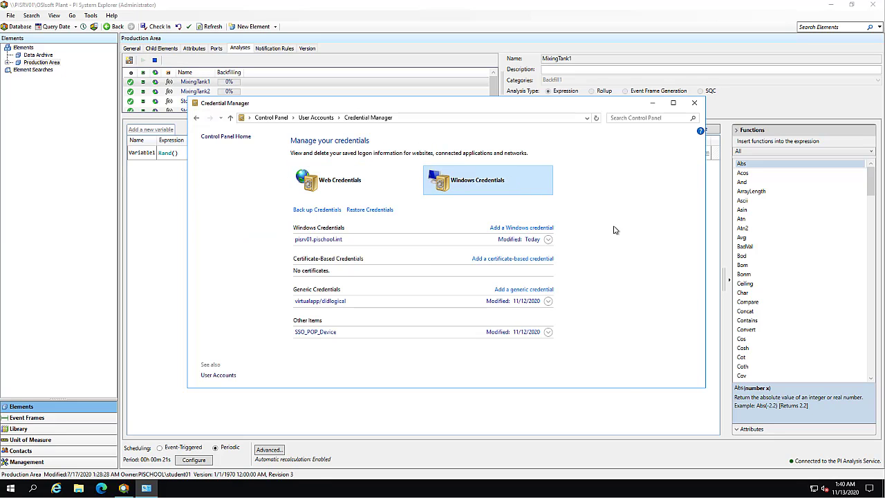
left_click(548, 240)
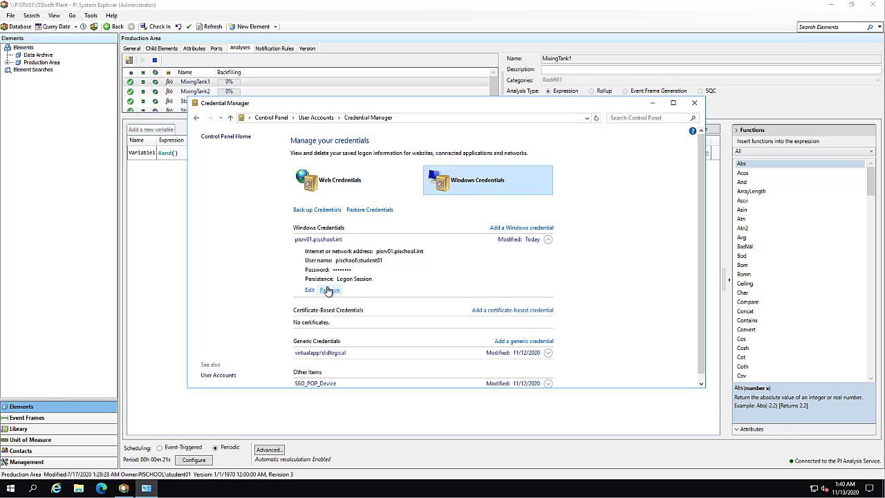
left_click(329, 290)
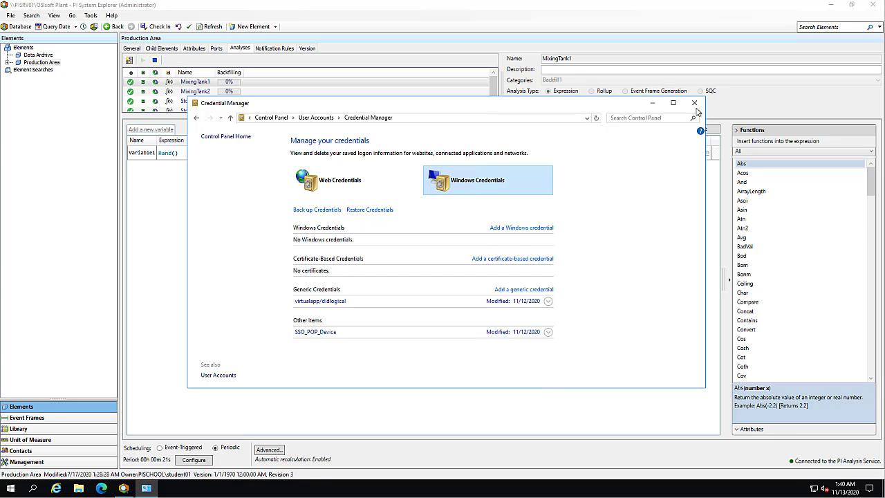
left_click(694, 104)
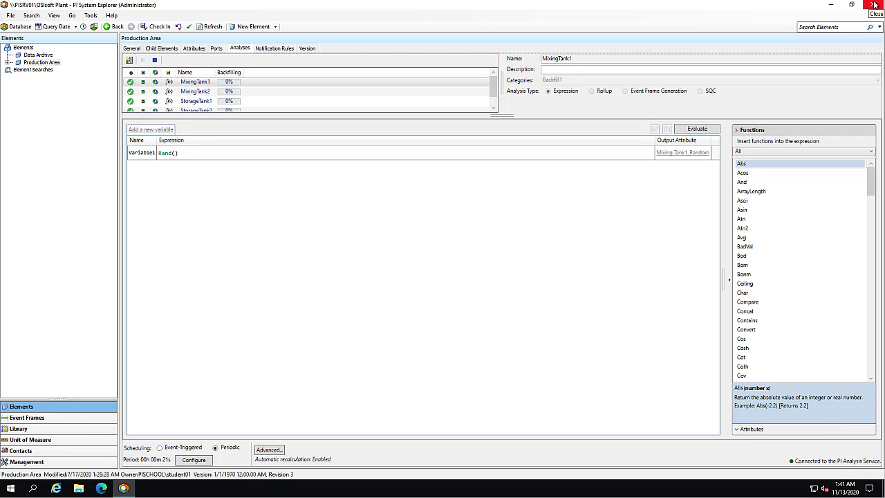
- Restart PI System Explorer and reopen the Analyses for the Production Area element
left_click(875, 5)
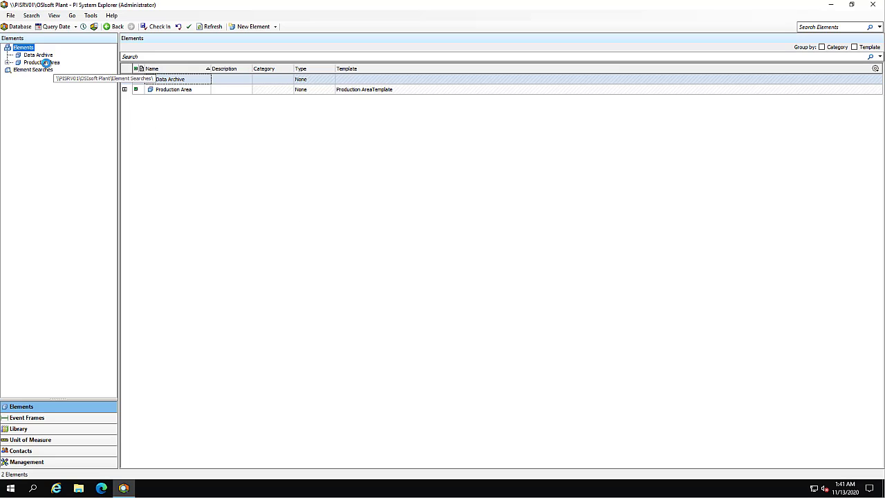
left_click(46, 63)
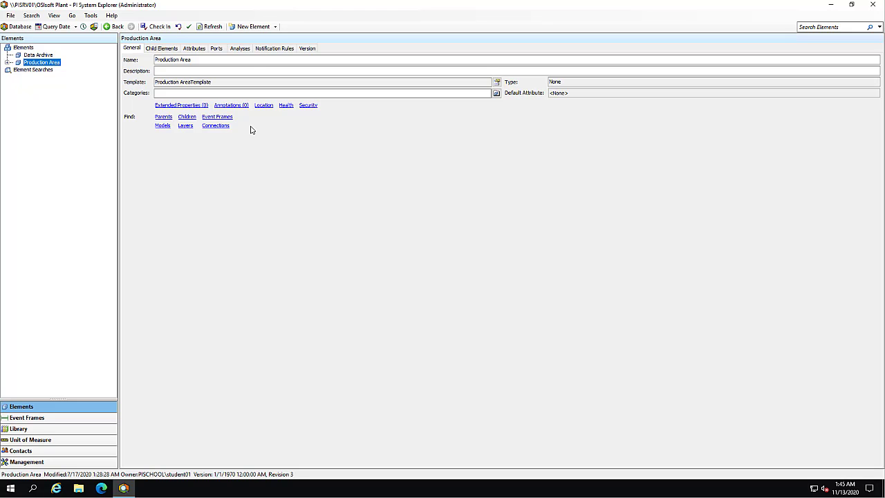
left_click(240, 49)
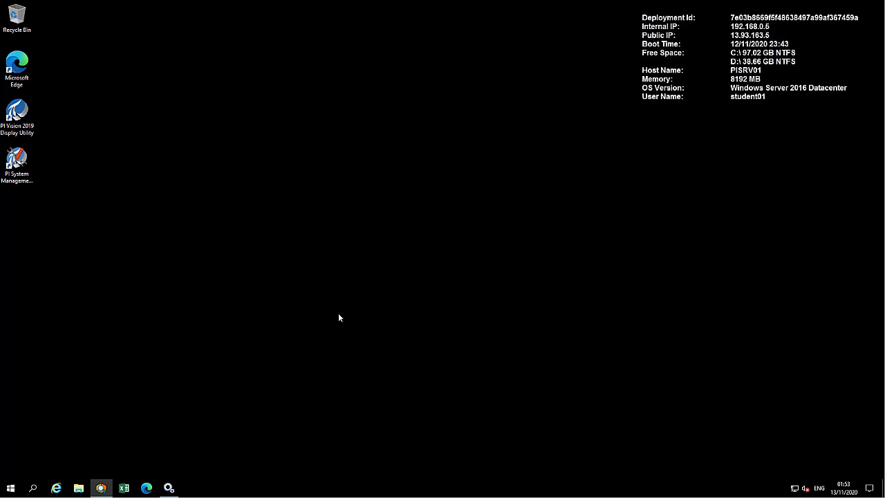
- Launch Local Security Policy maximized and list Local Policies > Security Options with a widened Policy column
left_click(10, 487)
type("local")
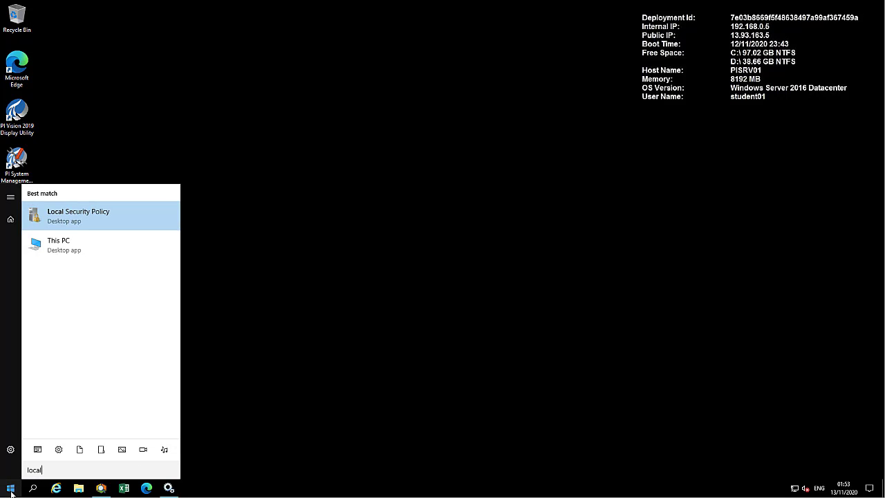
key("Return")
left_click(332, 7)
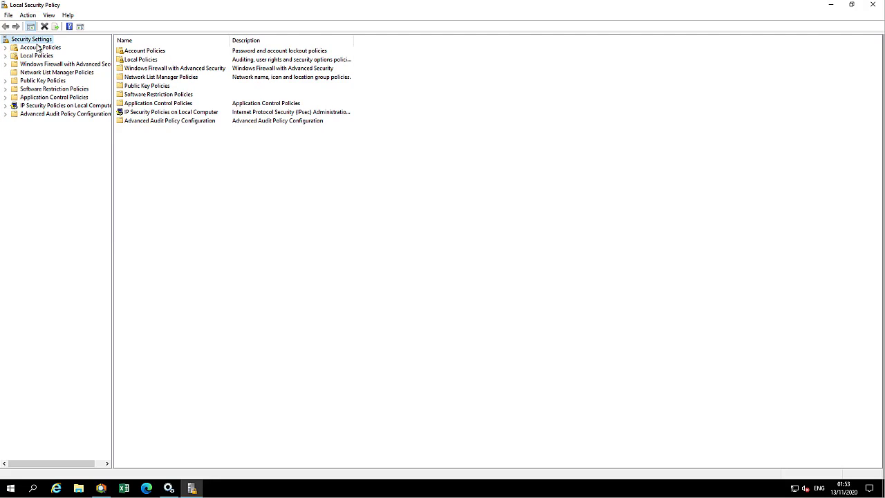
left_click(5, 56)
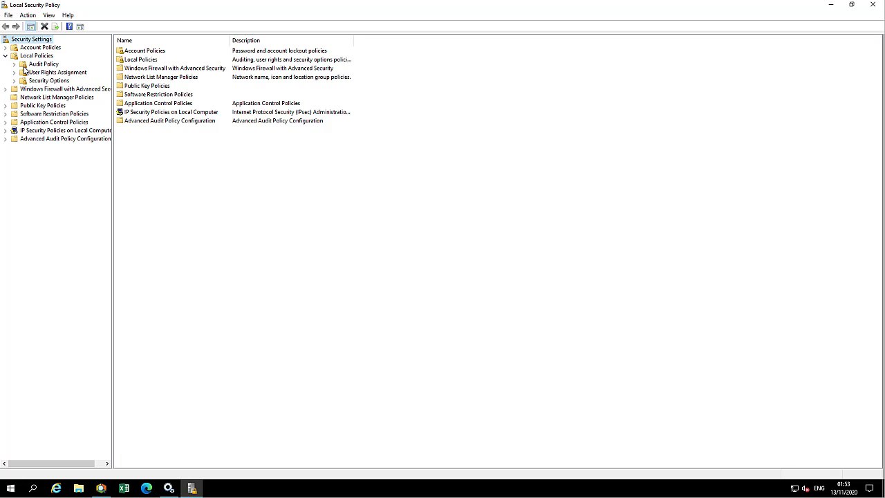
left_click(50, 81)
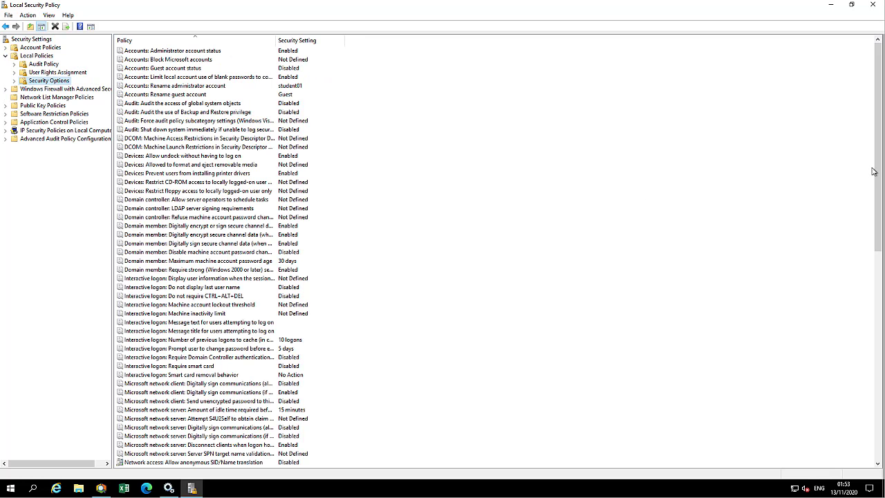
left_click_drag(880, 140, 880, 347)
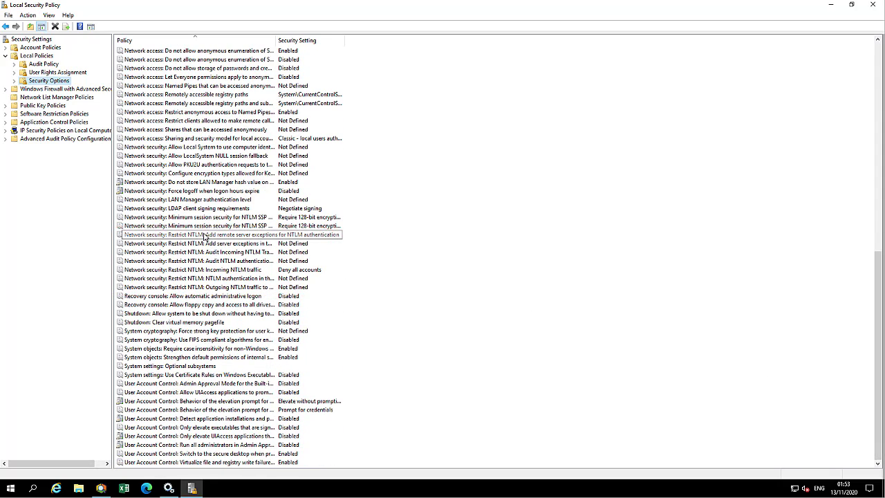
left_click_drag(272, 38, 392, 40)
- Set Restrict NTLM: Incoming NTLM traffic to Allow all
left_click(248, 270)
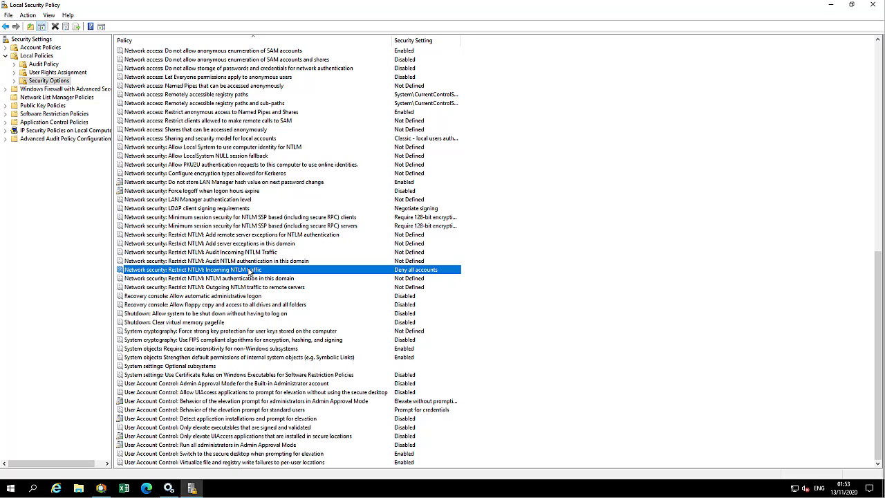
double_click(249, 270)
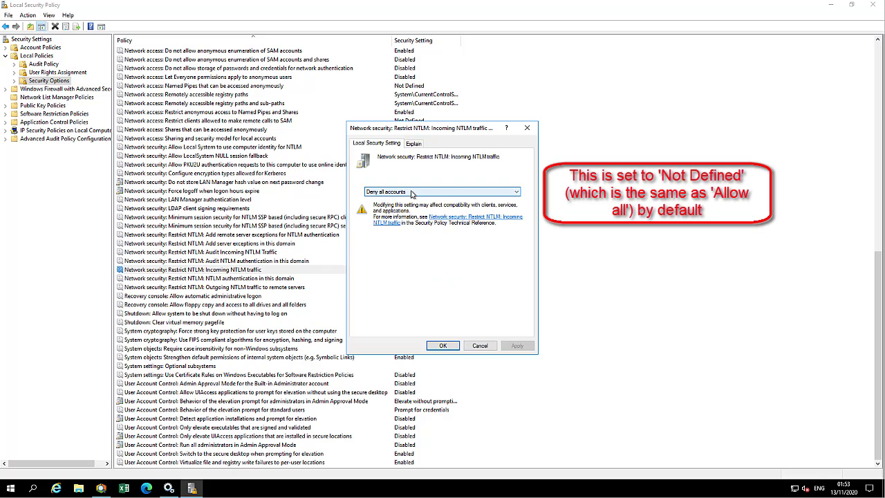
left_click(414, 192)
left_click(408, 200)
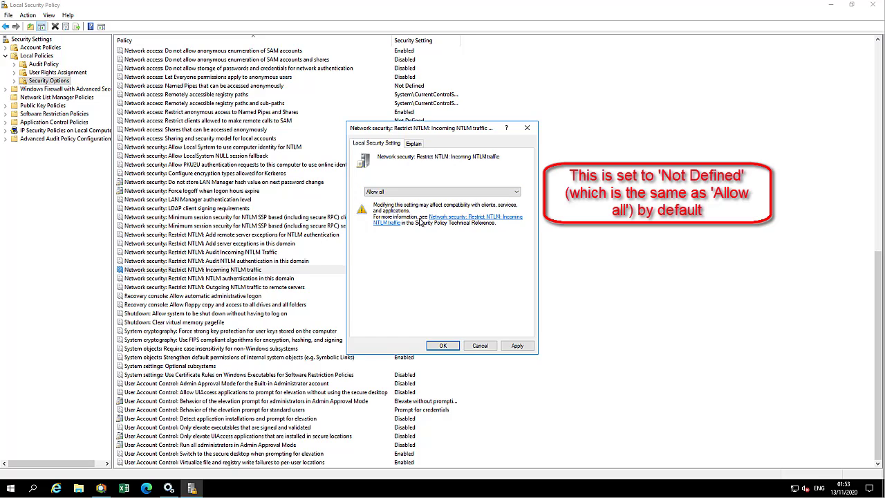
left_click(443, 346)
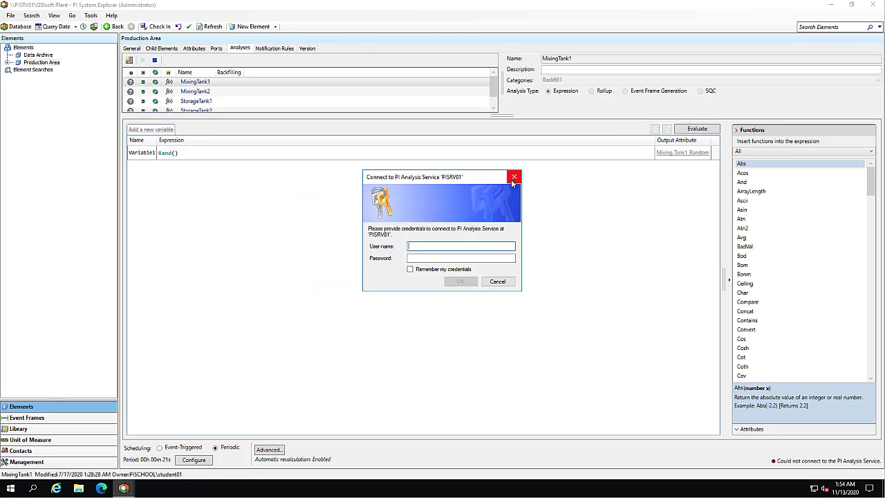
- Dismiss the Analysis Service login prompt, restart PI System Explorer and reopen Production Area's Analyses
left_click(513, 182)
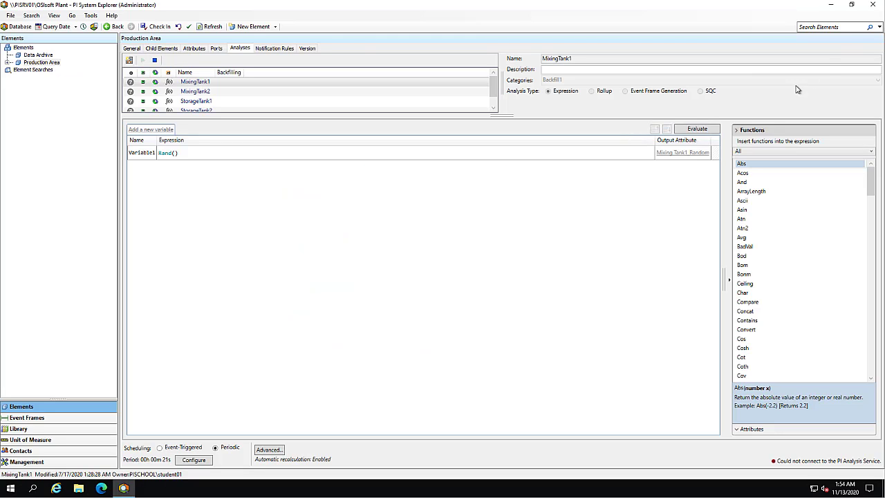
left_click(872, 5)
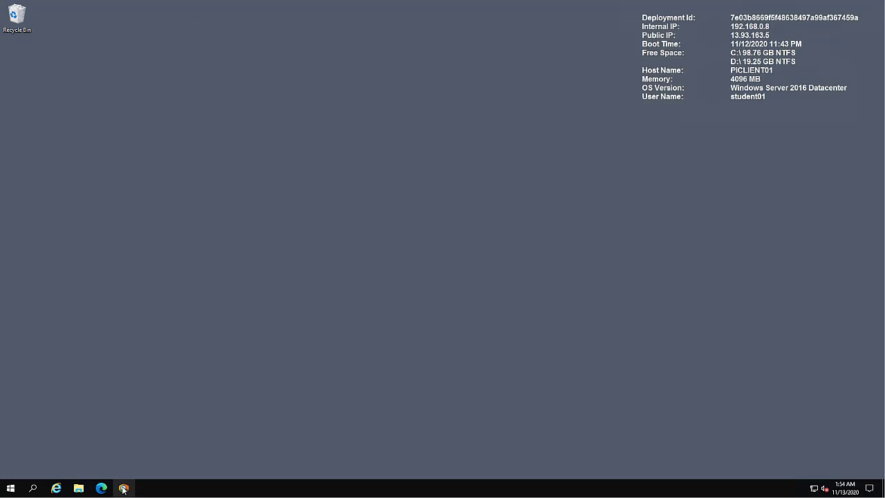
left_click(123, 488)
left_click(40, 69)
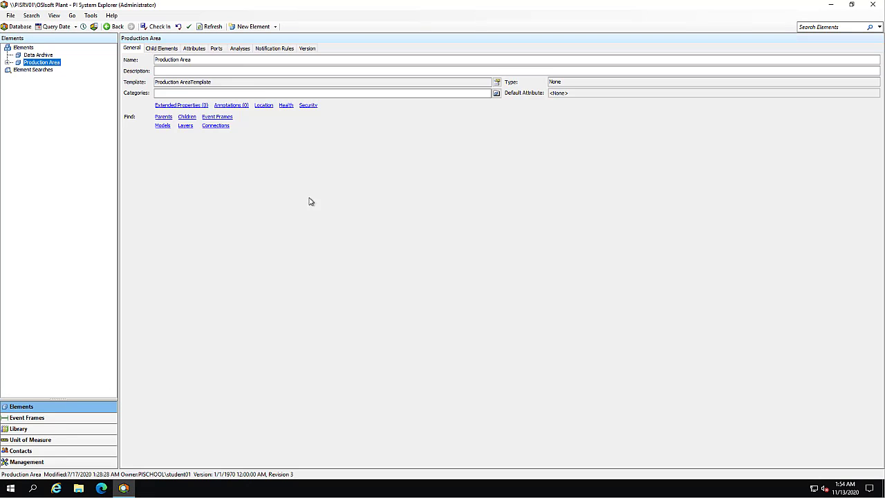
left_click(239, 47)
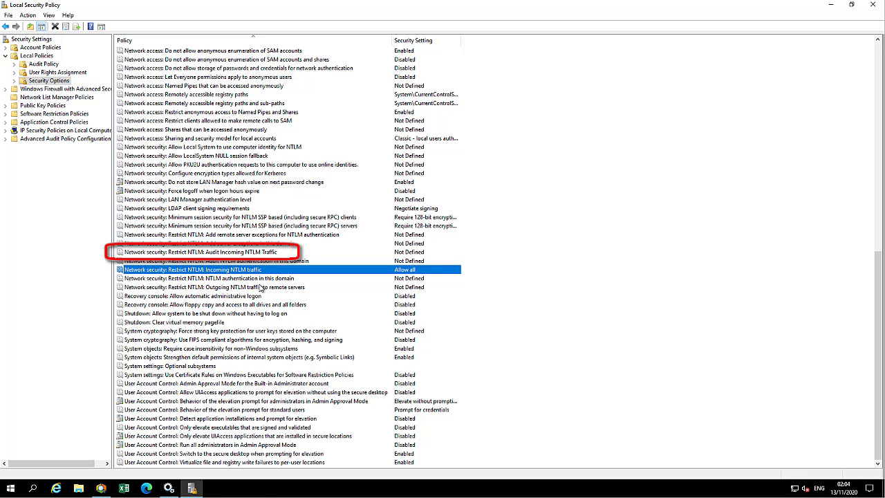
- Open the Restrict NTLM: Audit Incoming NTLM Traffic policy and view its auditing options
double_click(257, 253)
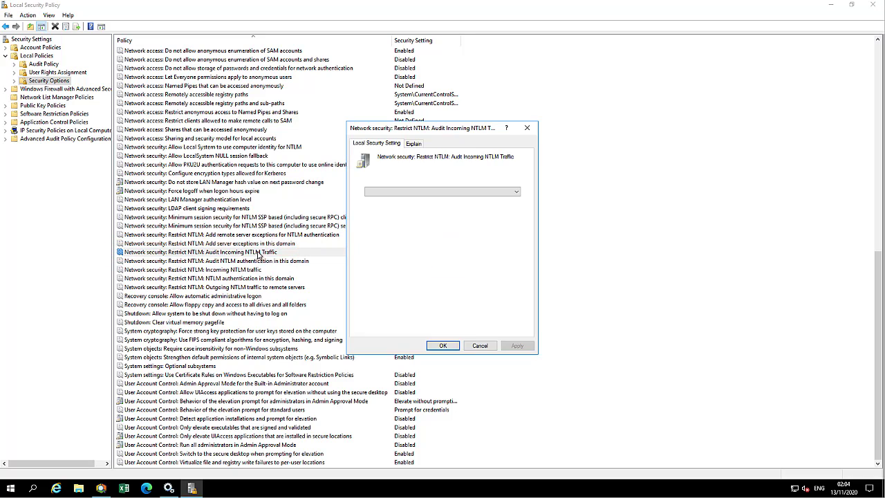
left_click(388, 192)
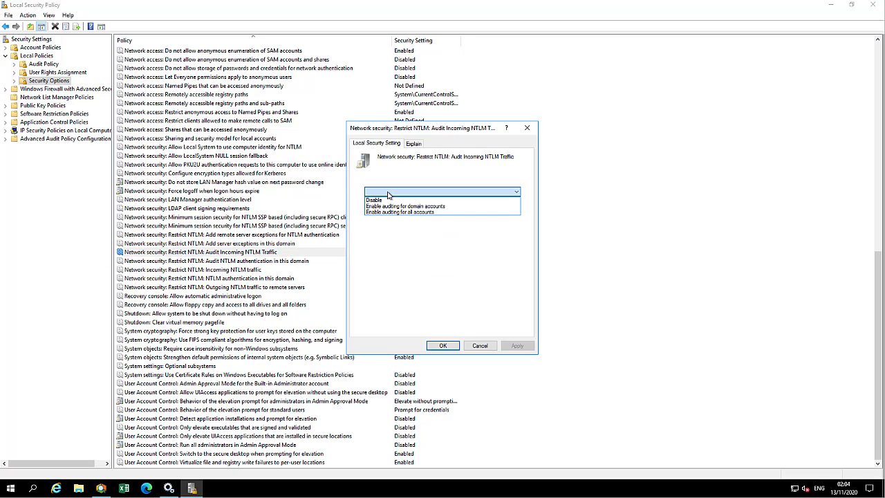